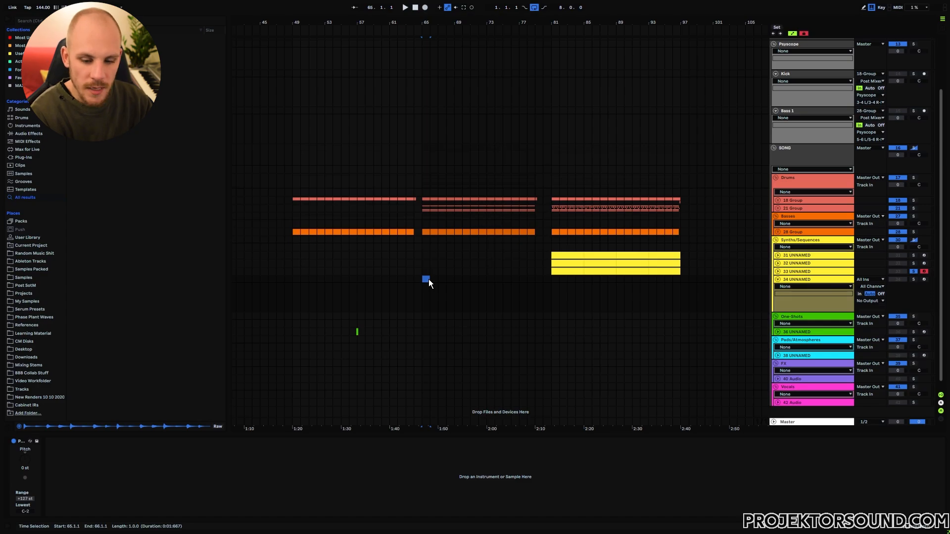
Insert an empty one-bar MIDI clip, load Vital onto the 34 UNNAMED track, and enable Filter 1.
key("ctrl+shift+m")
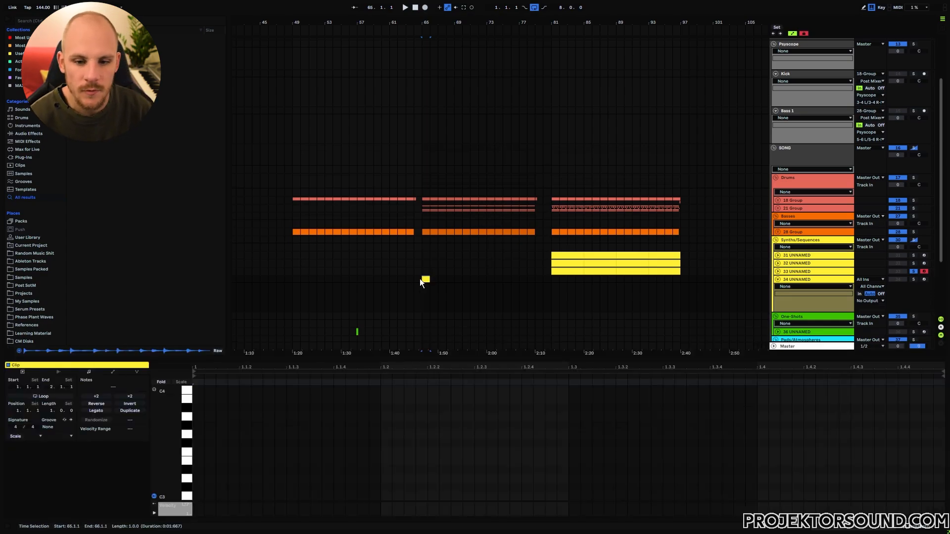
right_click(453, 283)
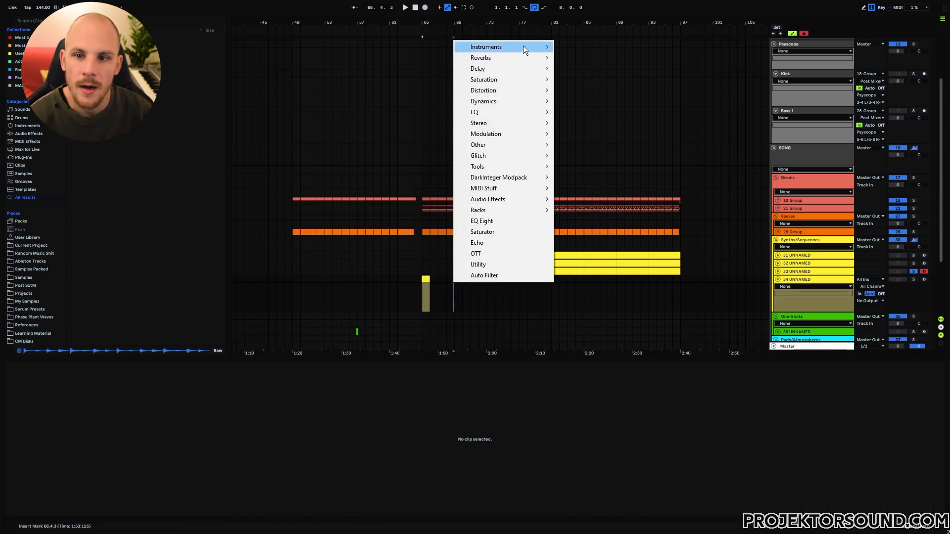
mouse_move(524, 46)
left_click(587, 58)
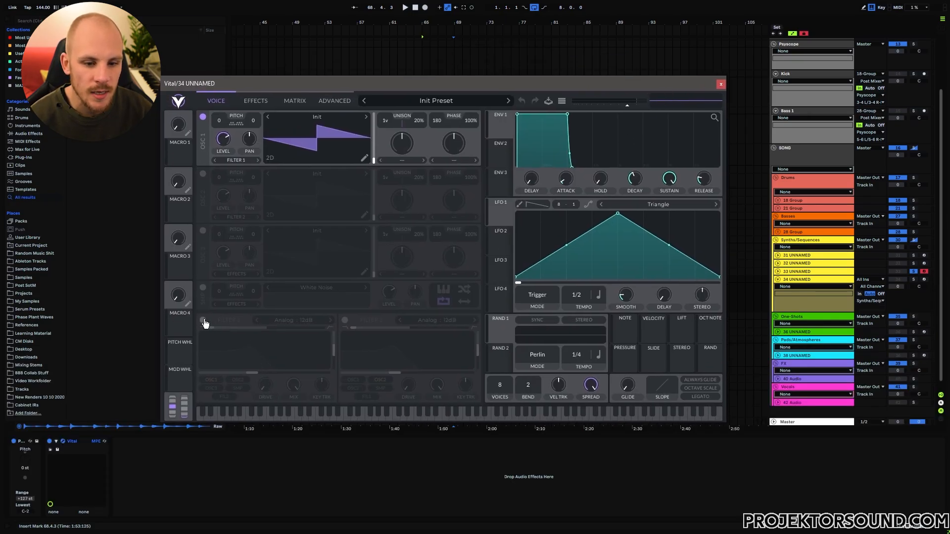
left_click(204, 320)
Set Filter 1 to a band-pass blend with a 24dB slope and about 75% resonance.
left_click_drag(214, 329, 272, 328)
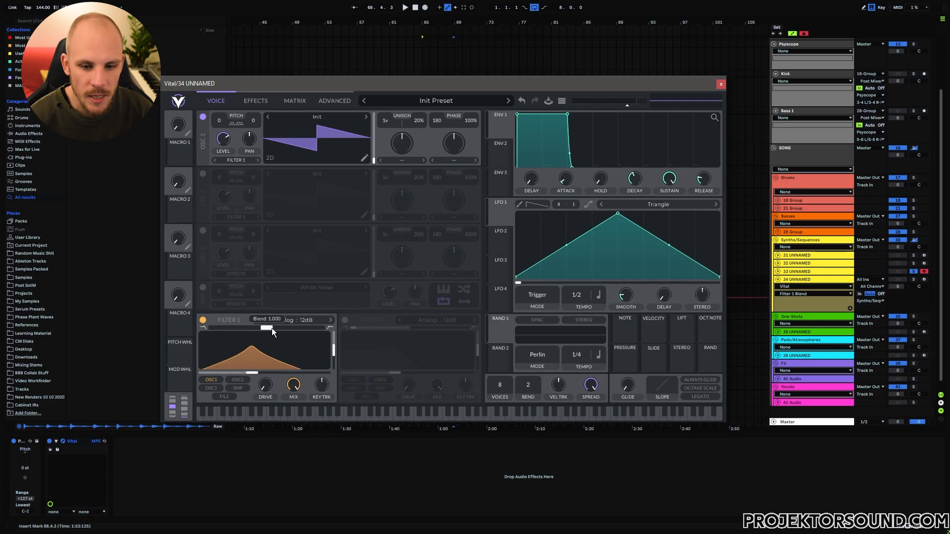
left_click(330, 320)
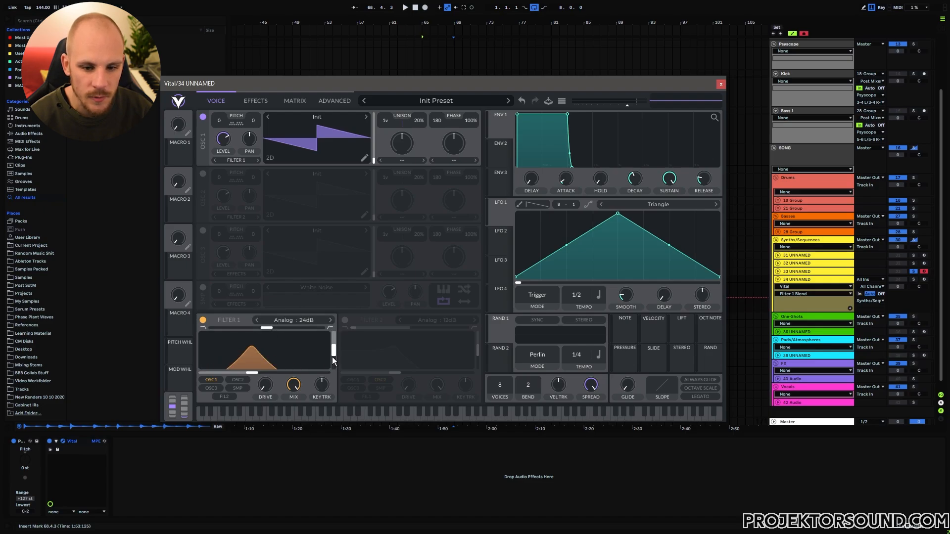
left_click_drag(334, 353, 335, 339)
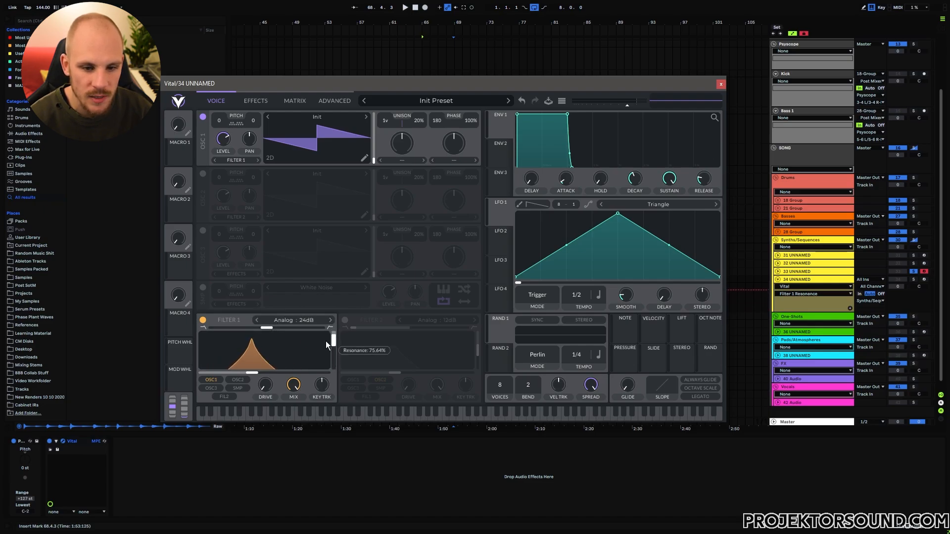
left_click_drag(267, 329, 271, 329)
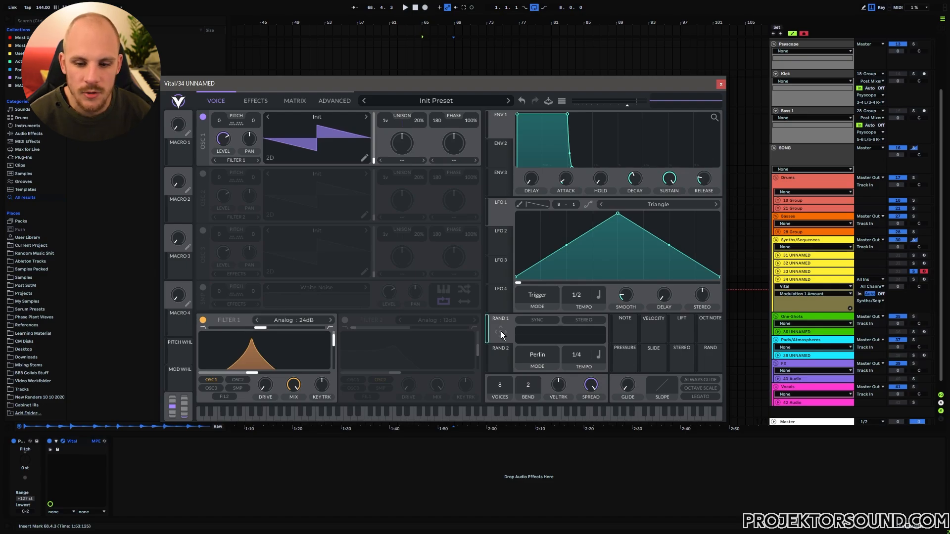
Modulate the filter cutoff with Random 1 in Sample & Hold mode and record-arm the track.
left_click_drag(500, 331, 265, 366)
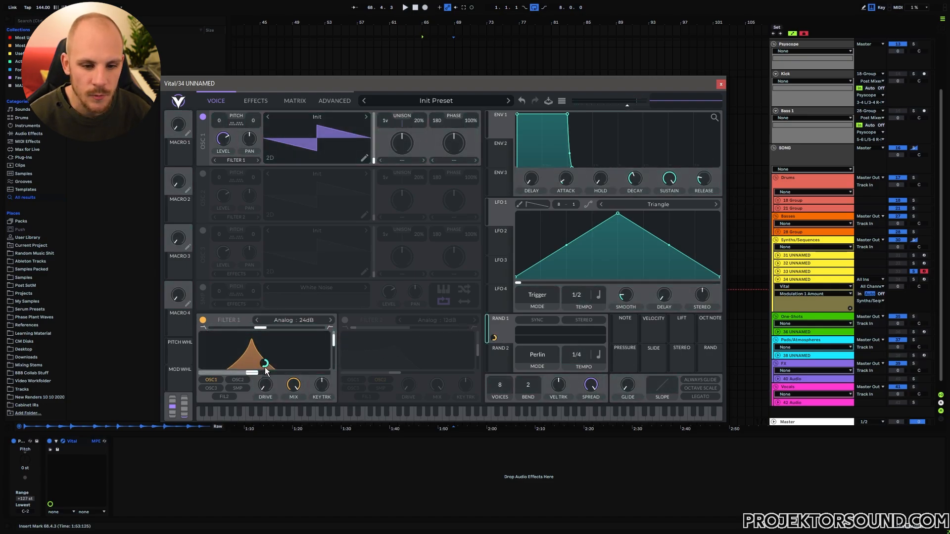
left_click(548, 355)
left_click(547, 375)
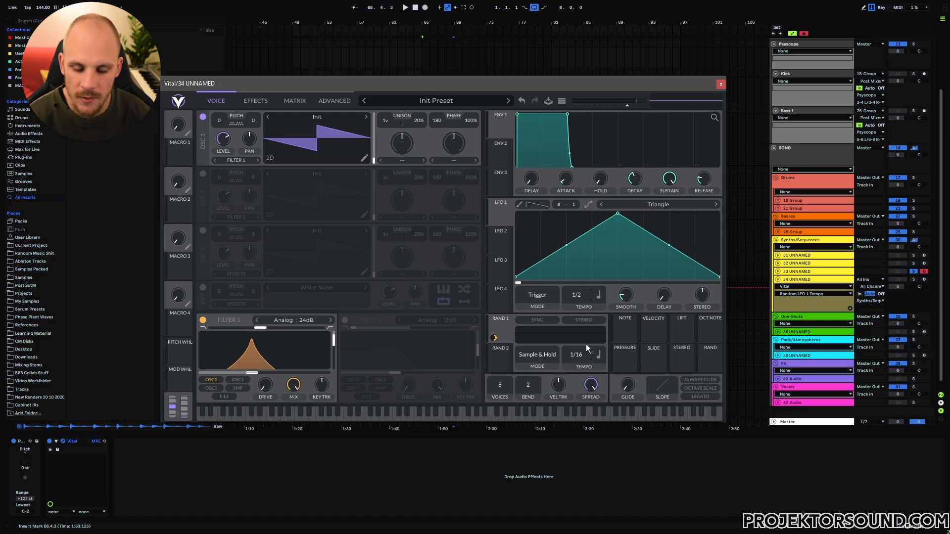
left_click(924, 280)
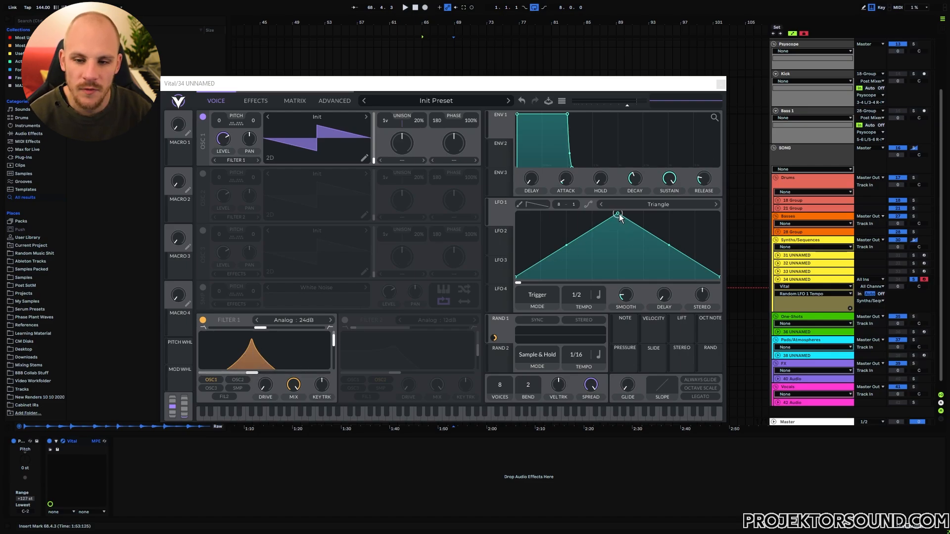
Reshape LFO 1 with its peak at the start, a raised midpoint and a curved fall.
left_click_drag(620, 218, 492, 200)
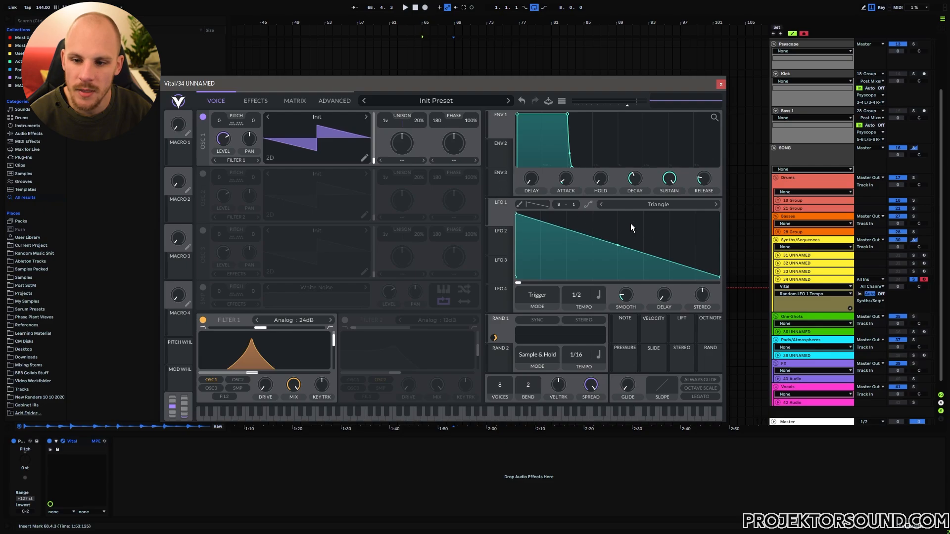
left_click_drag(617, 245, 568, 229)
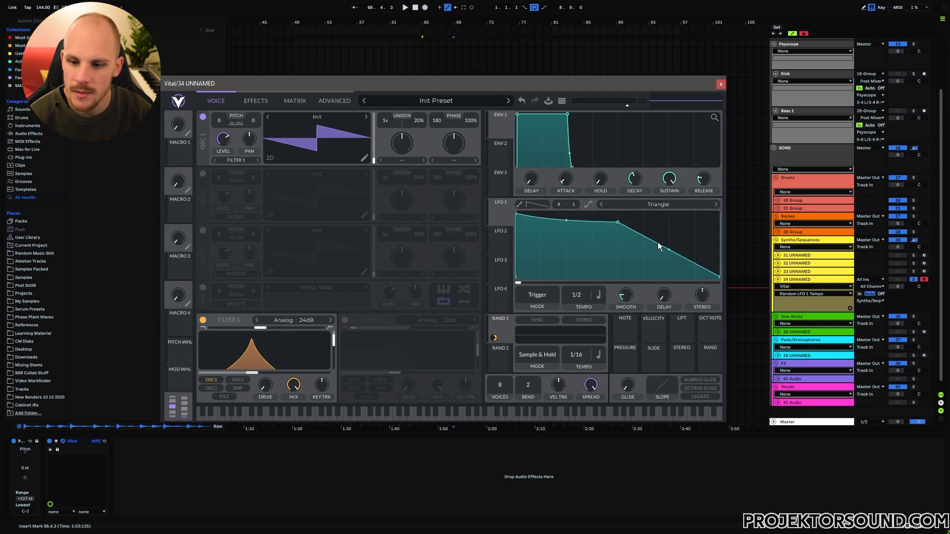
left_click_drag(668, 251, 669, 275)
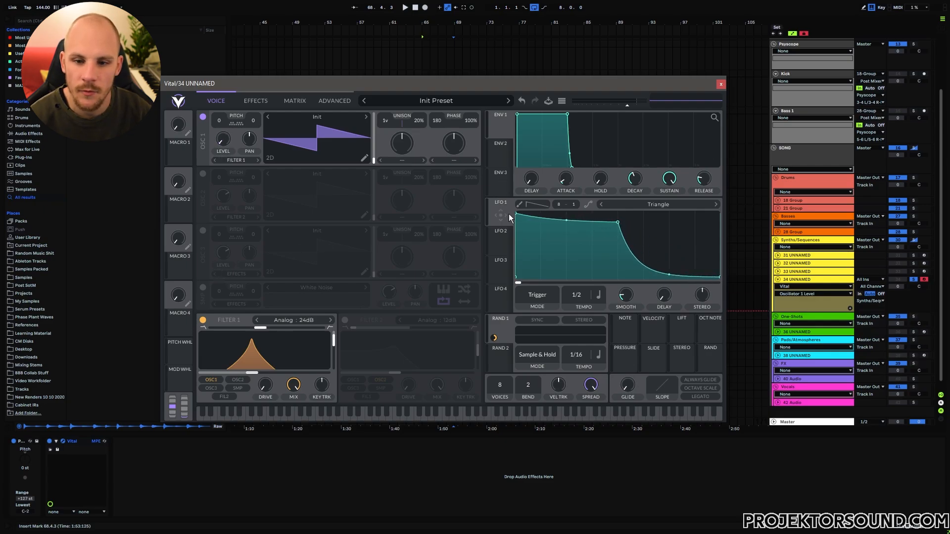
Route LFO 1 to oscillator 1's level at 1/16 and extend its plateau further right.
left_click_drag(502, 216, 222, 160)
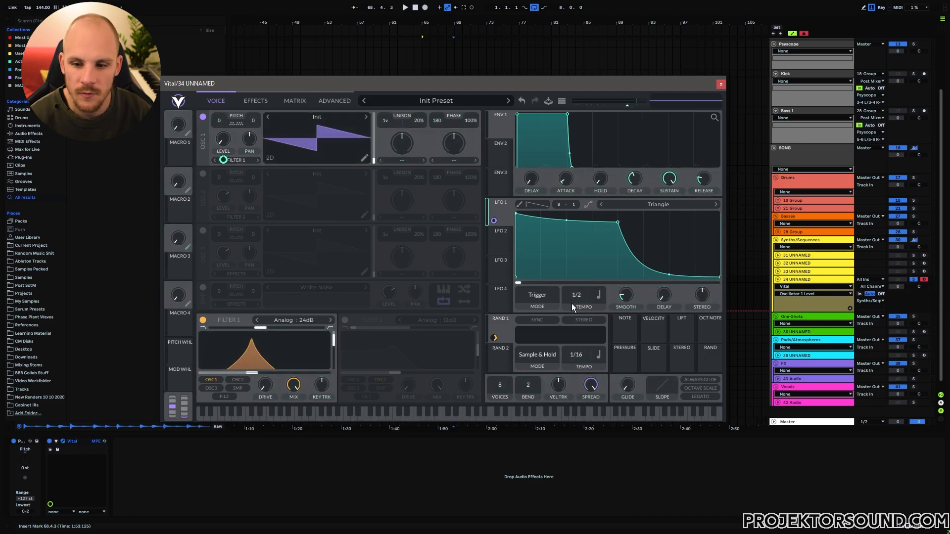
left_click_drag(573, 297, 625, 314)
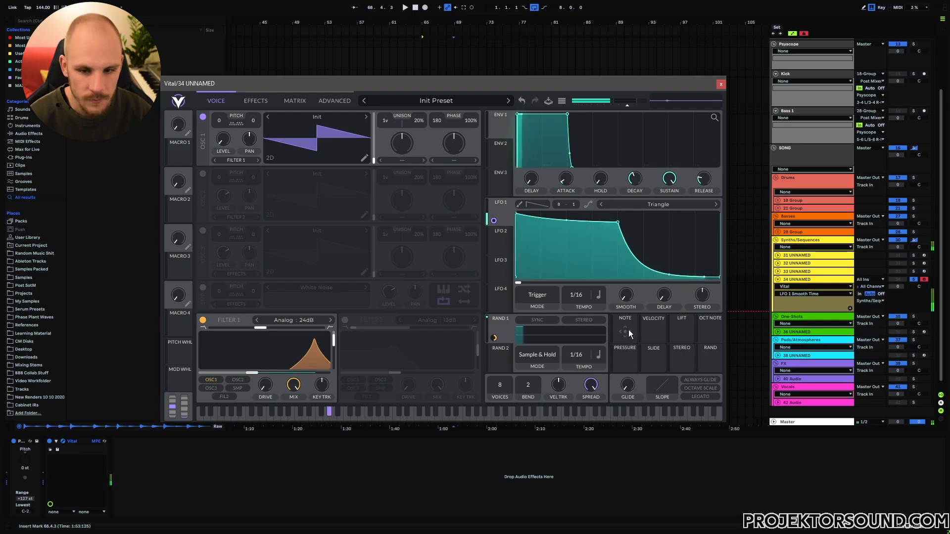
left_click_drag(618, 222, 643, 225)
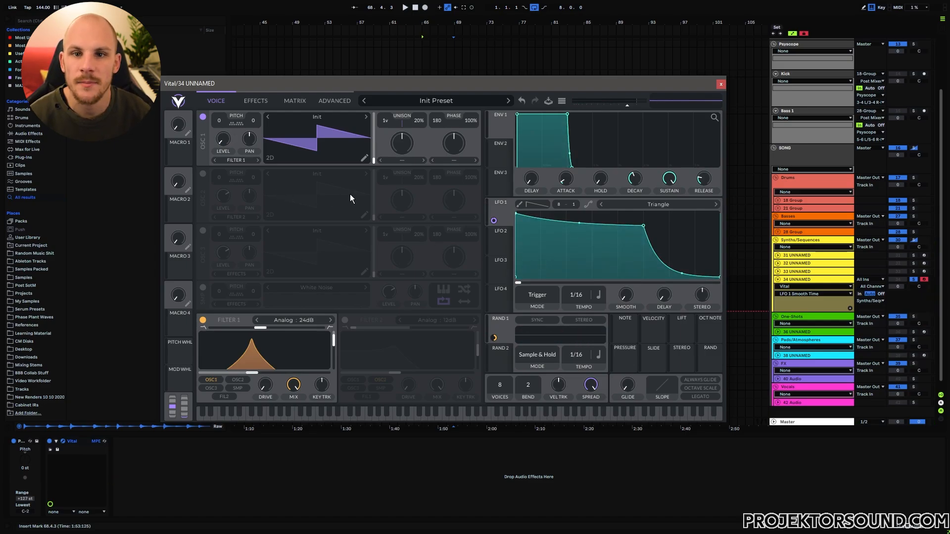
Set oscillator 1's spectral warp to Phase Disperse at about 78%.
left_click(404, 161)
left_click(418, 254)
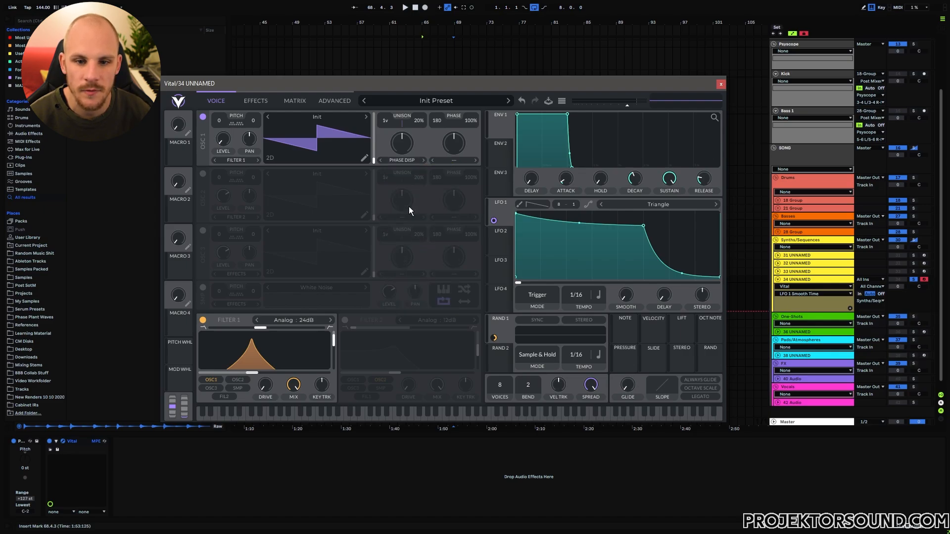
left_click_drag(406, 146, 414, 143)
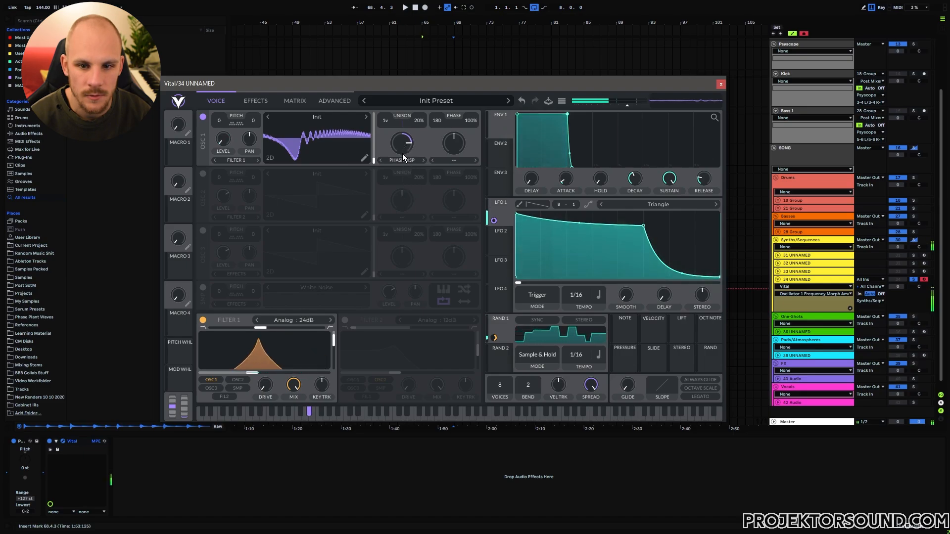
Enable oscillator 2 at +12 semitones, set oscillator 1's FM amount, and lower phase disperse to about 61%.
left_click(202, 176)
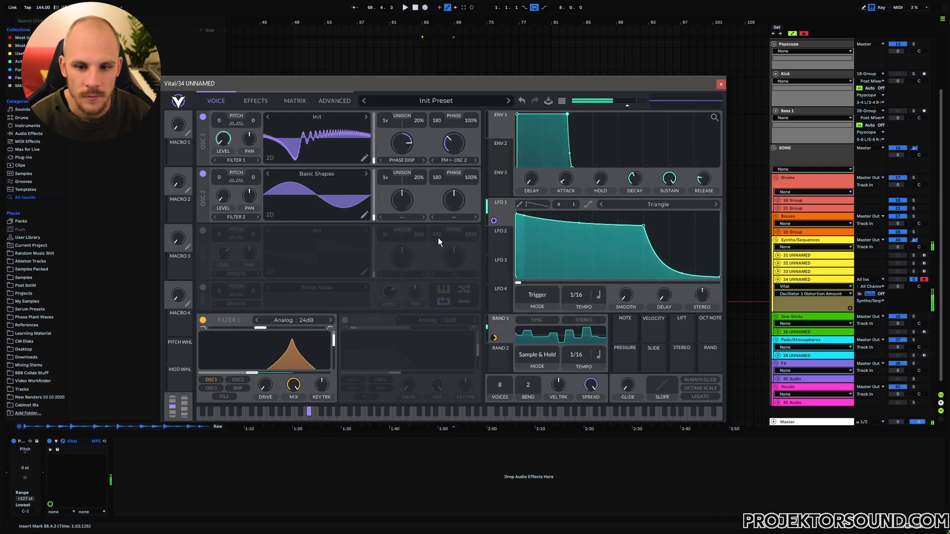
left_click_drag(220, 177, 230, 202)
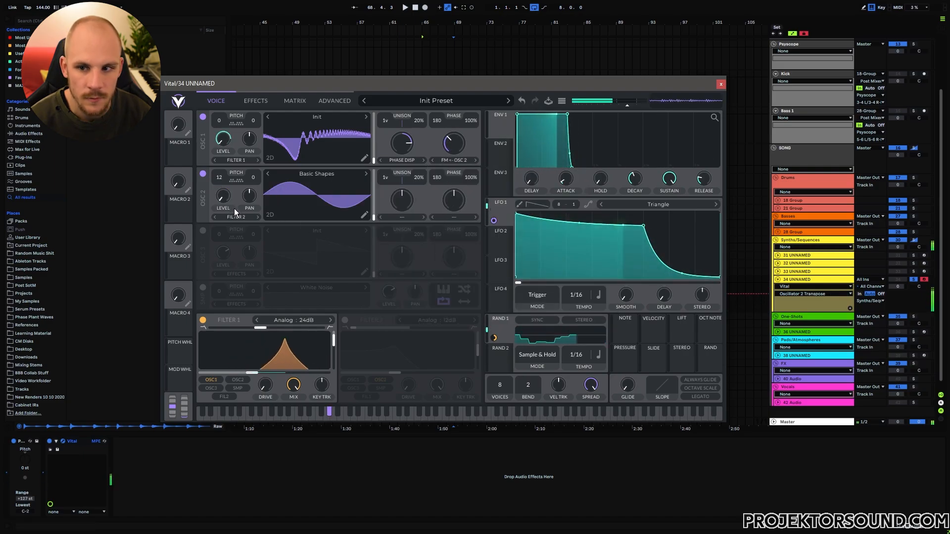
left_click(463, 144)
left_click_drag(400, 145, 401, 159)
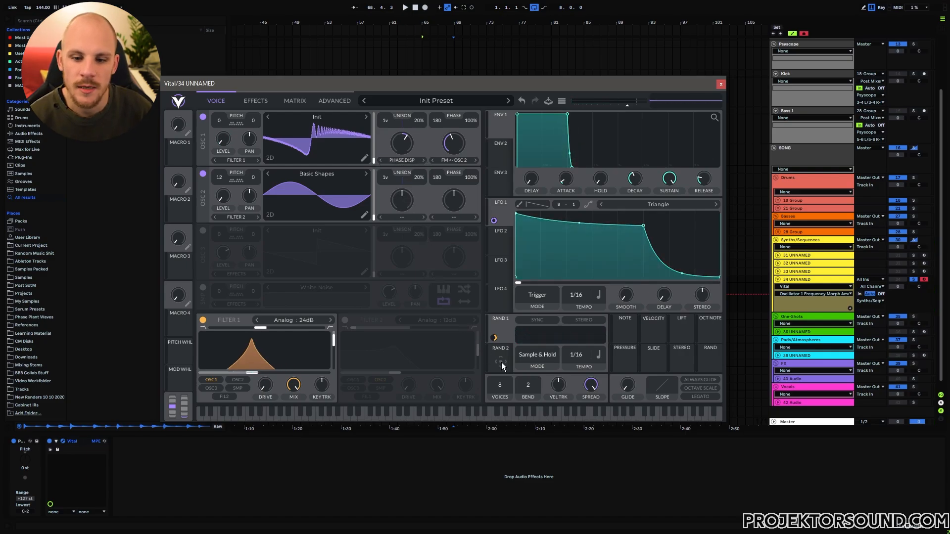
Modulate oscillator 1's FM amount with Random 2.
left_click(501, 362)
left_click(453, 151)
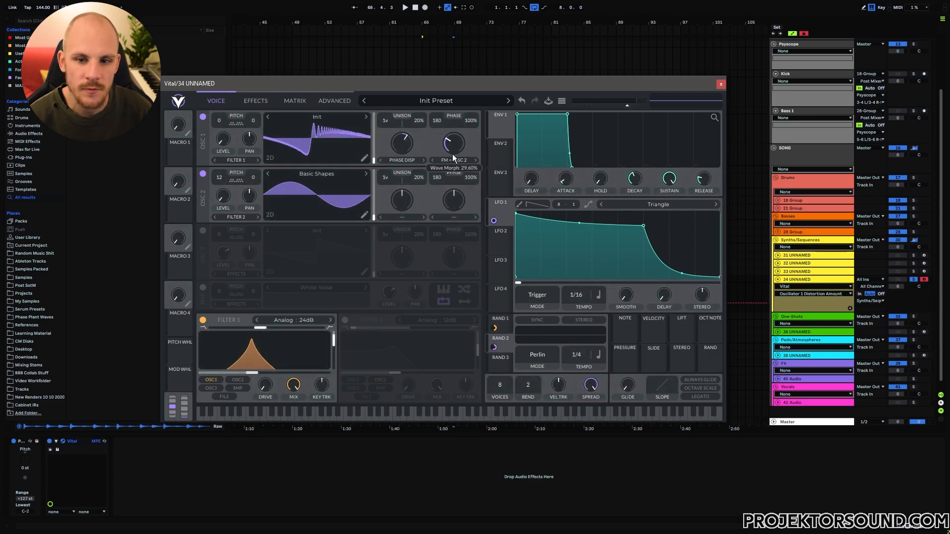
left_click_drag(452, 158, 451, 175)
Route Random 3 as Sample & Hold at 1/16 to phase disperse, adjusting Random 2 and 3 depths.
left_click_drag(500, 369, 404, 150)
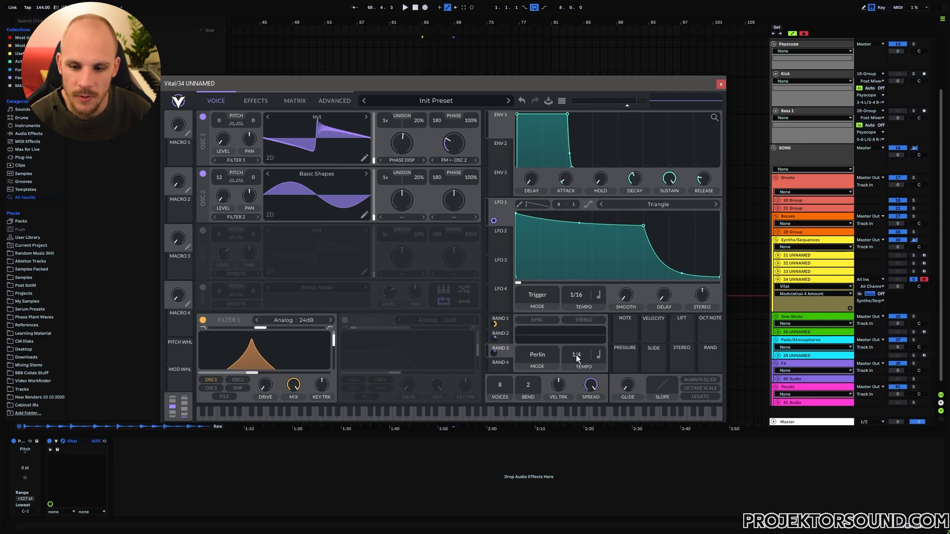
left_click(545, 356)
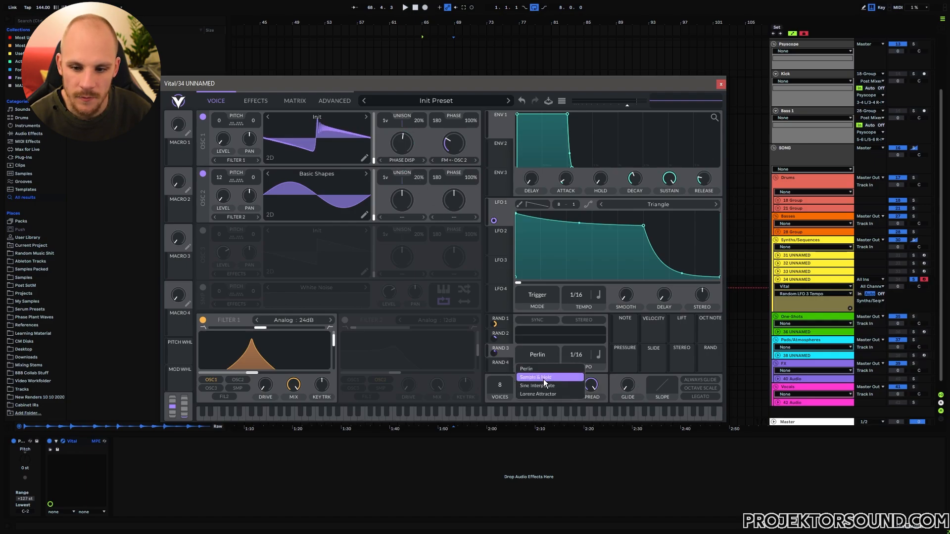
left_click(543, 379)
left_click(547, 352)
left_click(544, 375)
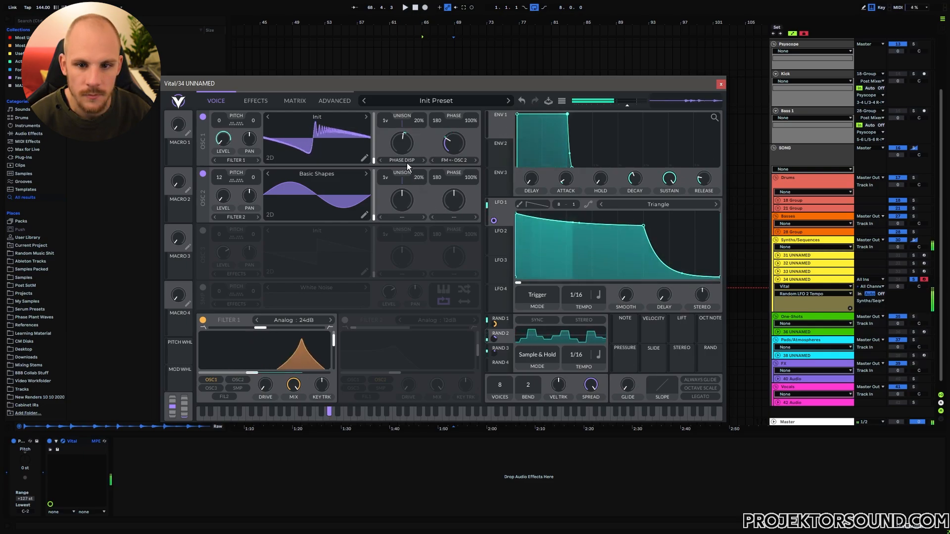
left_click_drag(404, 164, 438, 186)
left_click(455, 168)
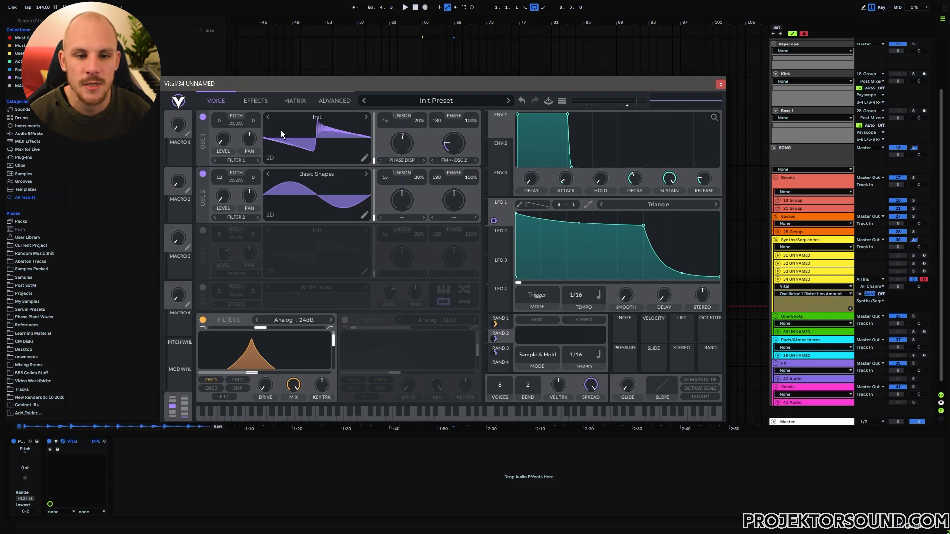
Turn on Vital's Delay with dotted timing, Ping Pong mode and about 37% mix.
left_click(257, 102)
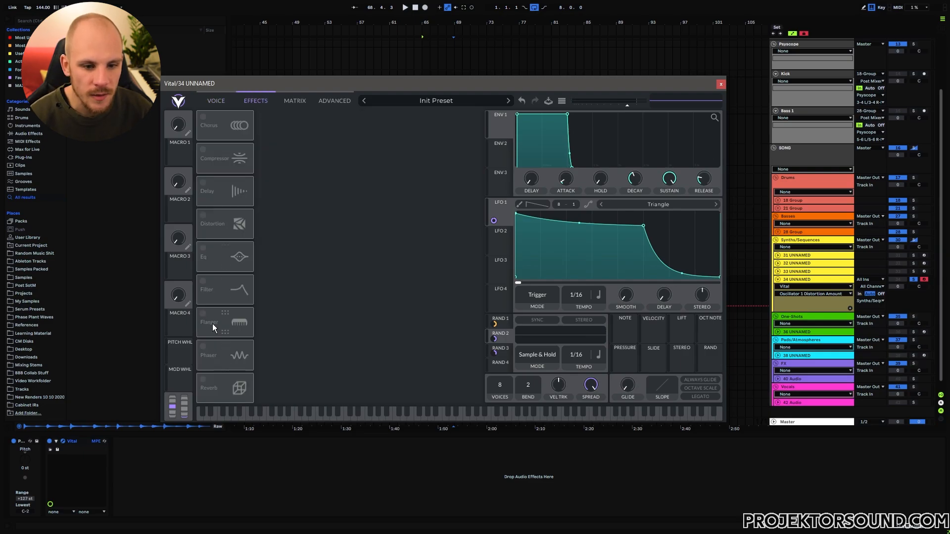
left_click(206, 187)
left_click(330, 121)
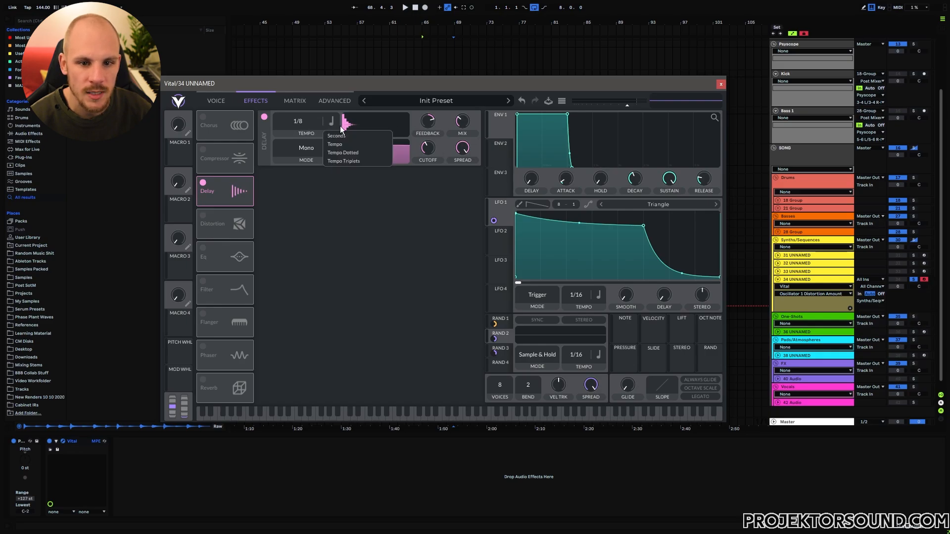
left_click(347, 154)
left_click(307, 147)
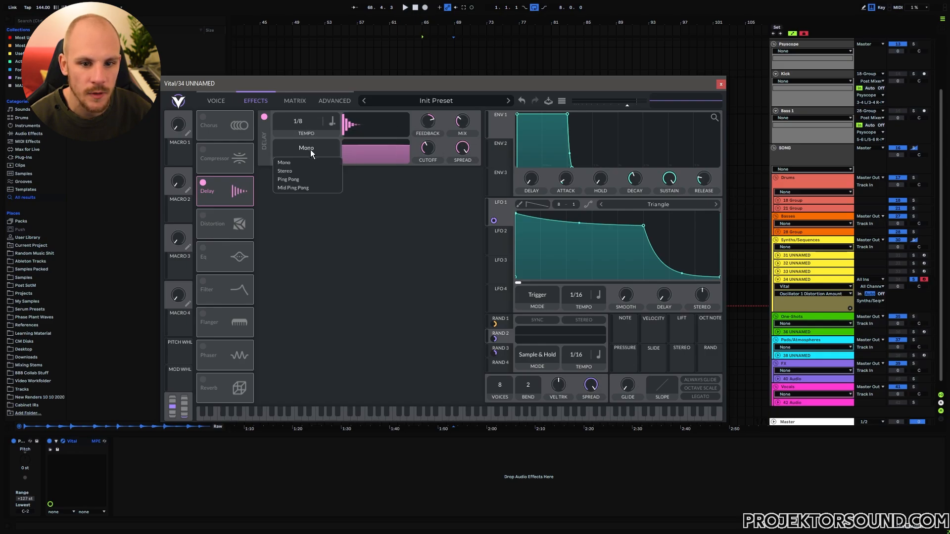
left_click(307, 180)
left_click(464, 124)
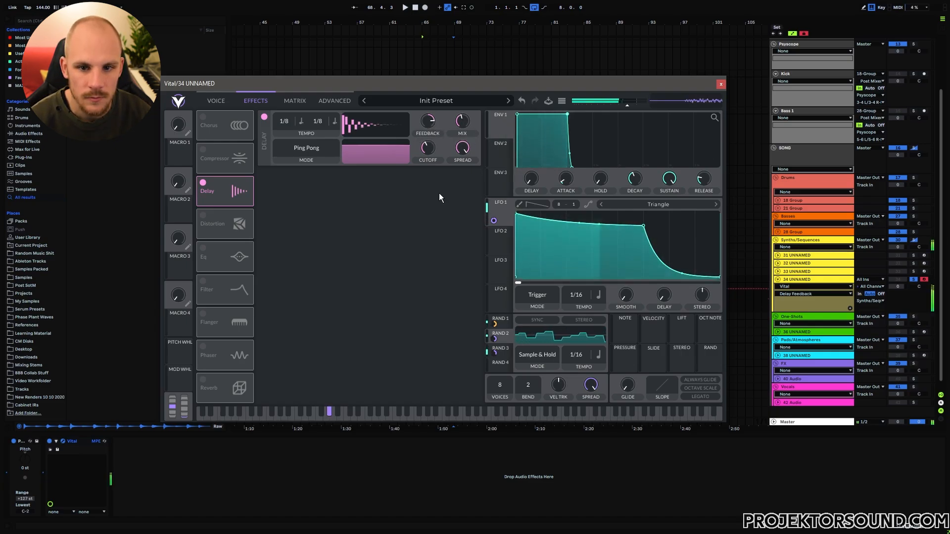
mouse_move(437, 129)
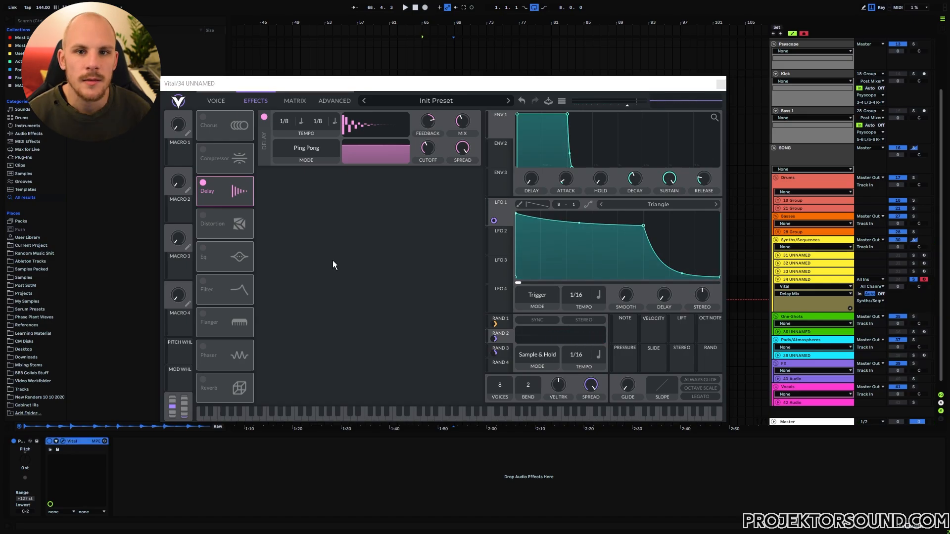
Reshape the ping-pong delay's echo pattern in the Delay display.
left_click(216, 101)
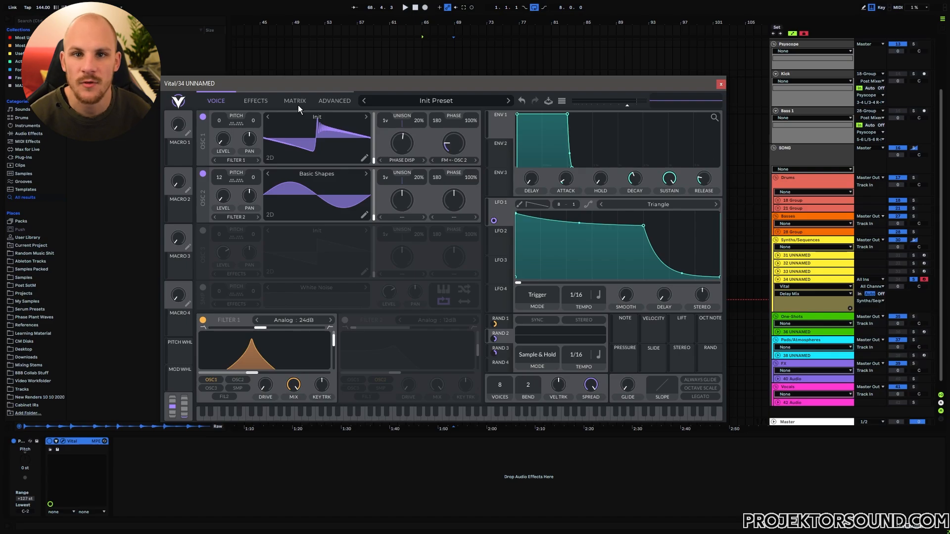
left_click(255, 101)
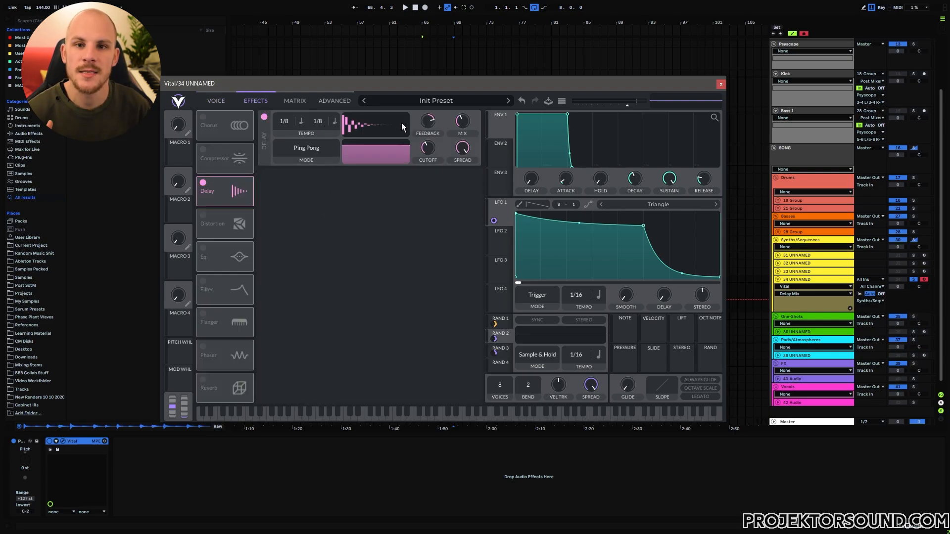
left_click(216, 100)
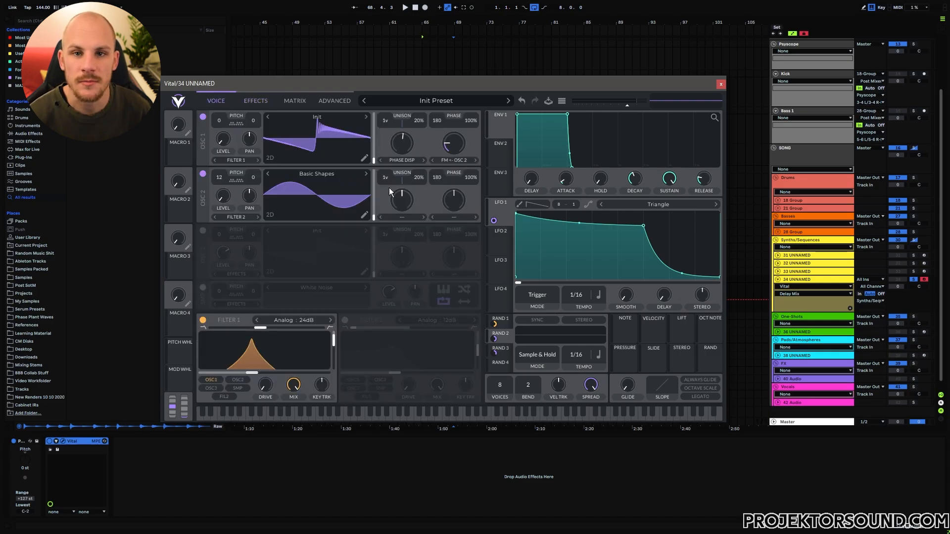
left_click(256, 101)
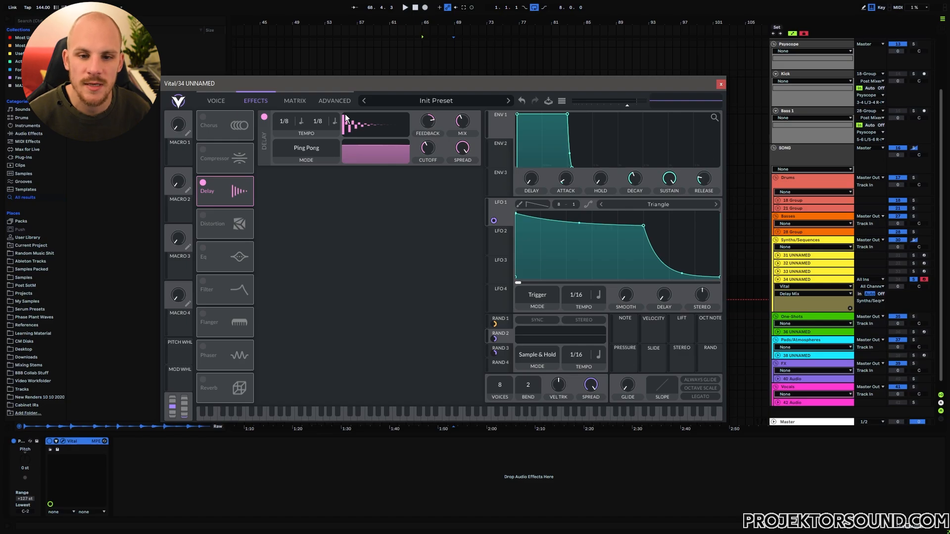
left_click_drag(345, 114, 354, 117)
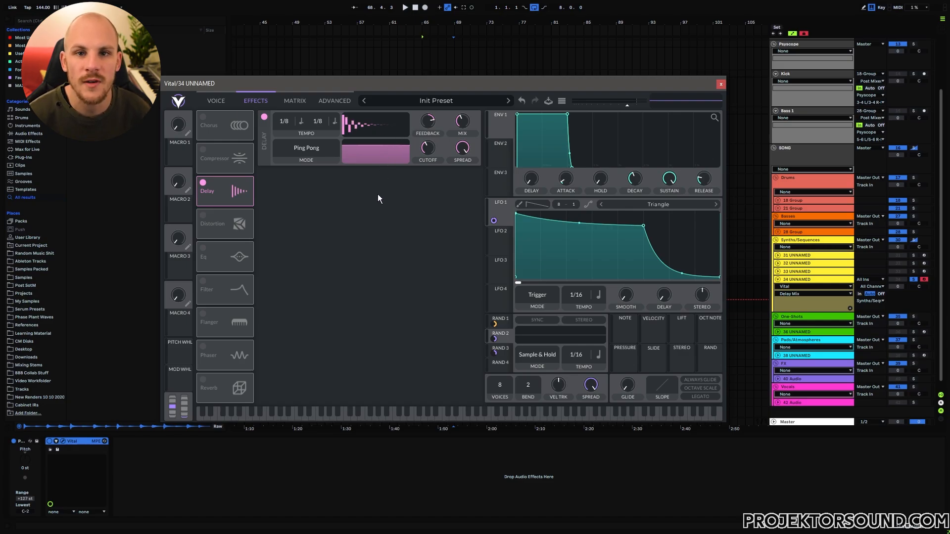
Enable Down Sample distortion ahead of the delay with drive at about -19.6 dB.
left_click(203, 217)
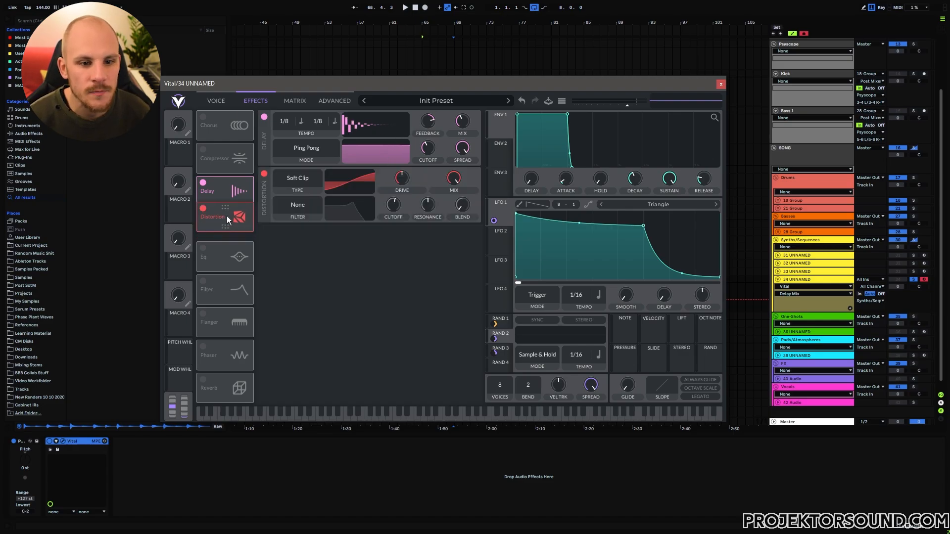
left_click_drag(227, 215, 228, 182)
left_click(302, 121)
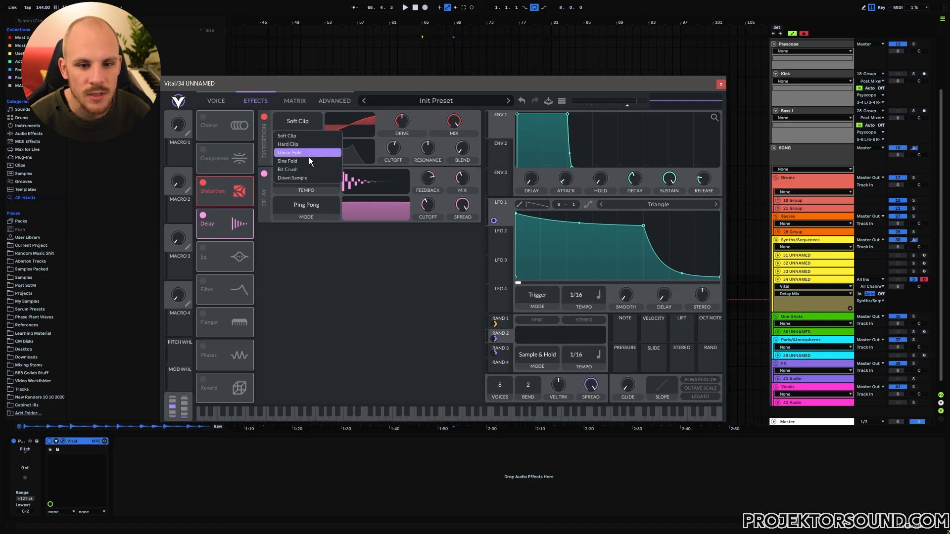
left_click(294, 179)
left_click_drag(401, 126, 396, 147)
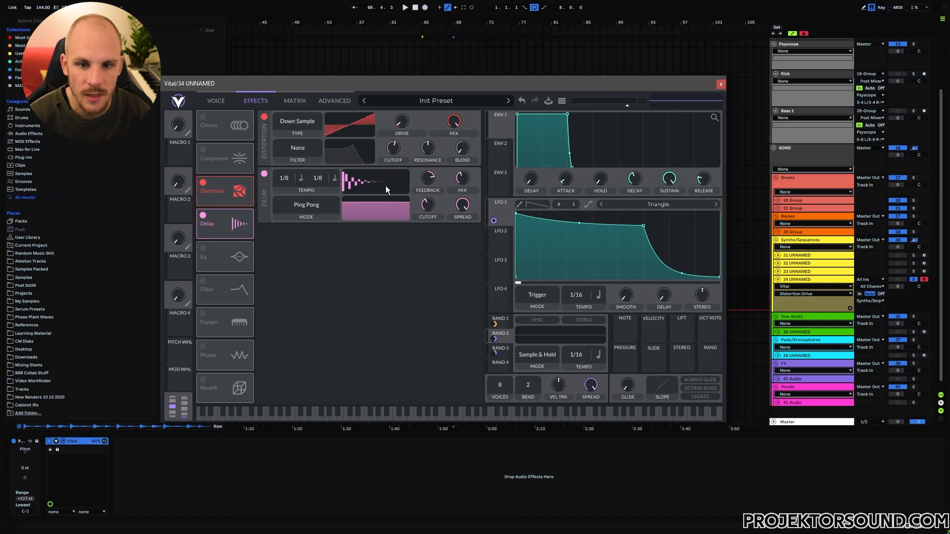
mouse_move(407, 127)
left_mouse_down()
mouse_move(418, 107)
mouse_move(418, 122)
left_mouse_up()
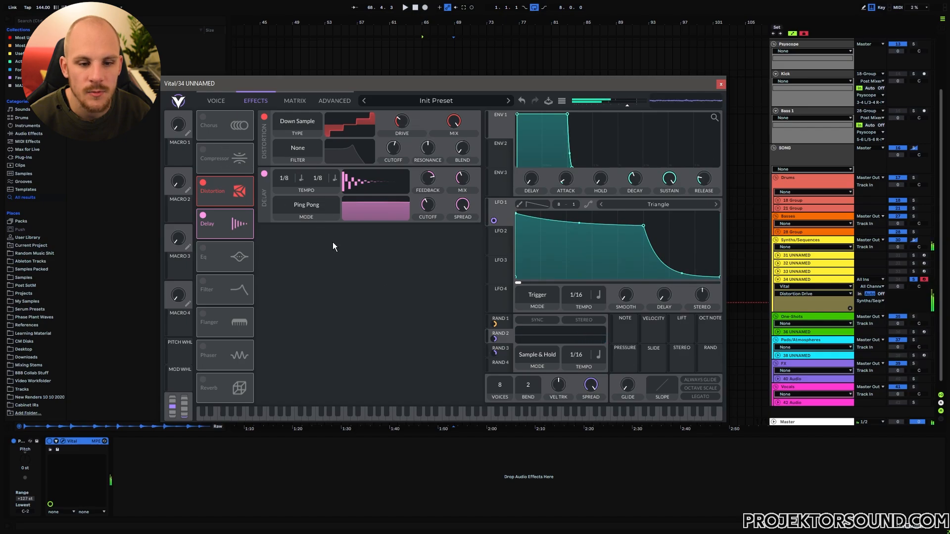
Enable the multiband compressor after the distortion and target its low band gain.
left_click(203, 150)
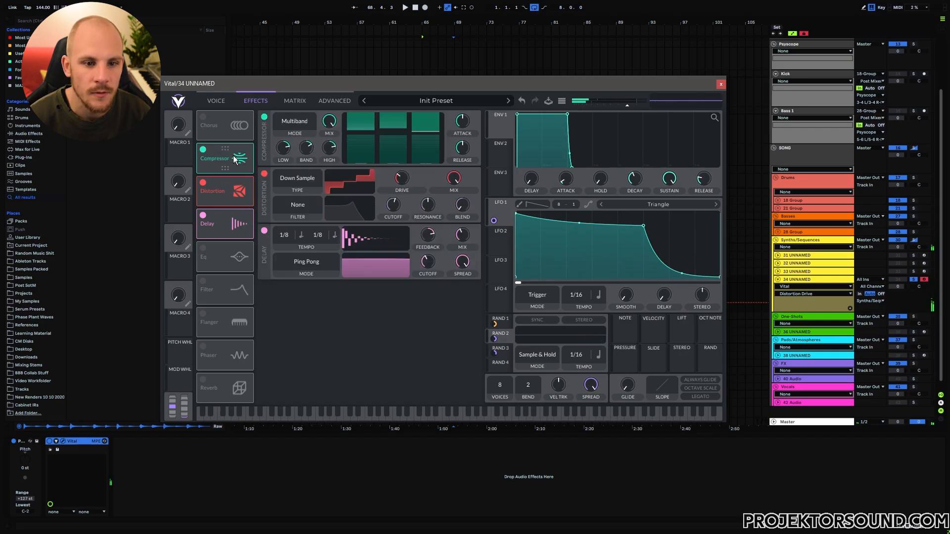
left_click_drag(233, 155, 235, 193)
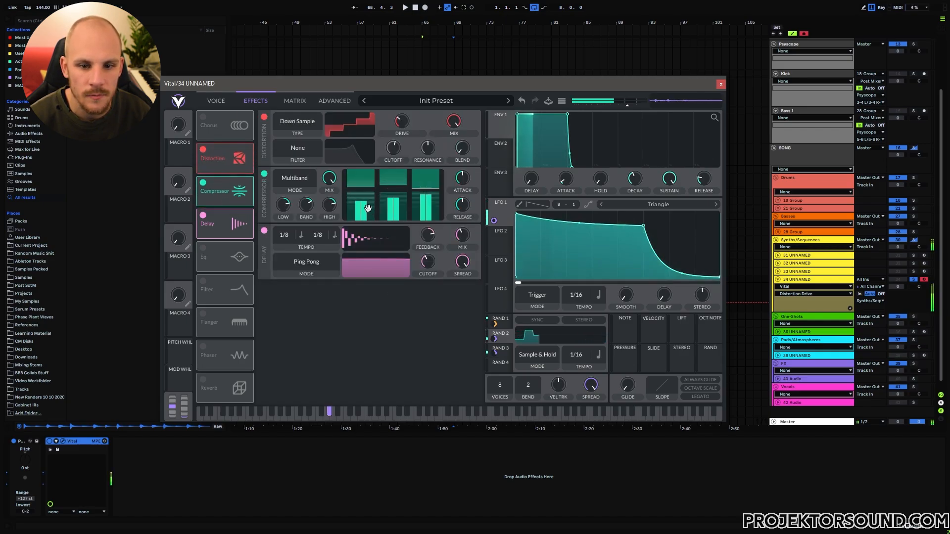
left_click(283, 205)
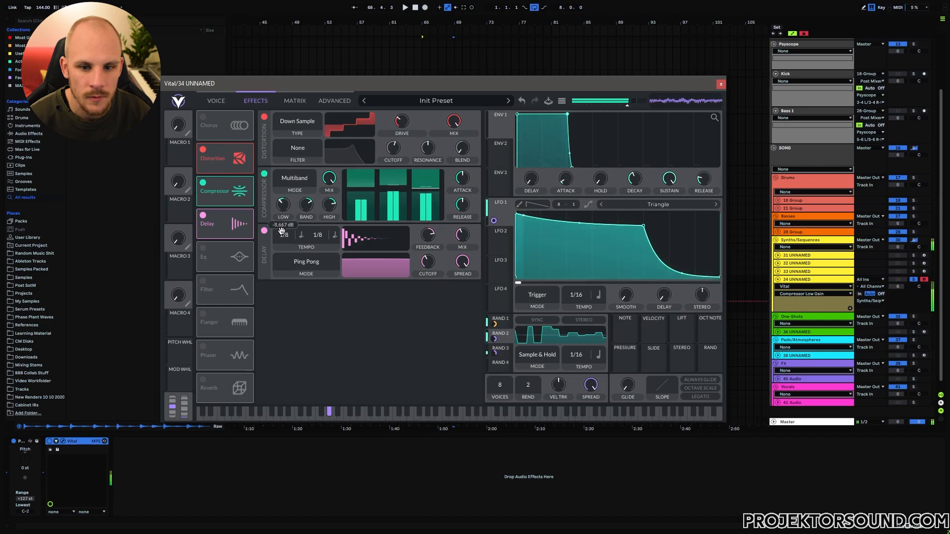
Enable the EQ ahead of the delay with a 129 Hz low cut and an 8.5 dB dip near 8297 Hz.
left_click(203, 248)
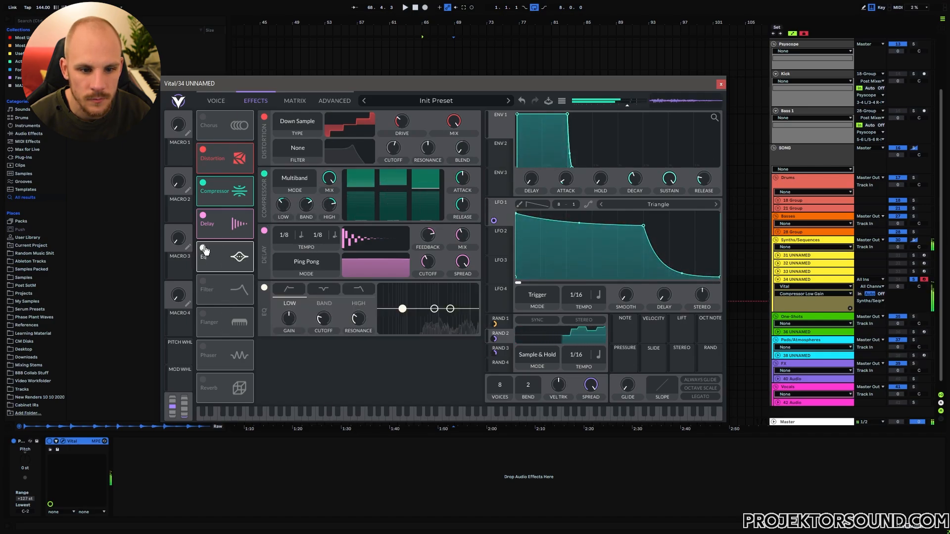
left_click_drag(216, 260, 231, 223)
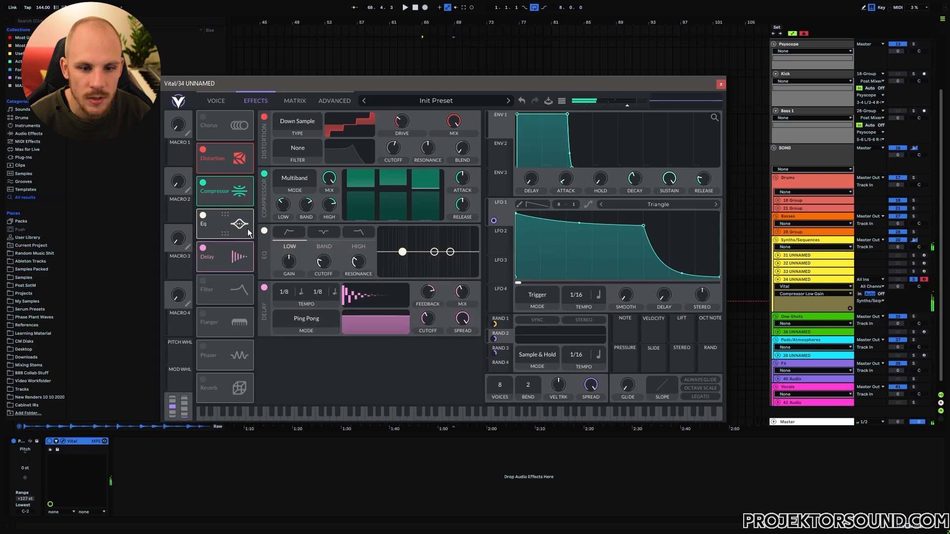
left_click(297, 239)
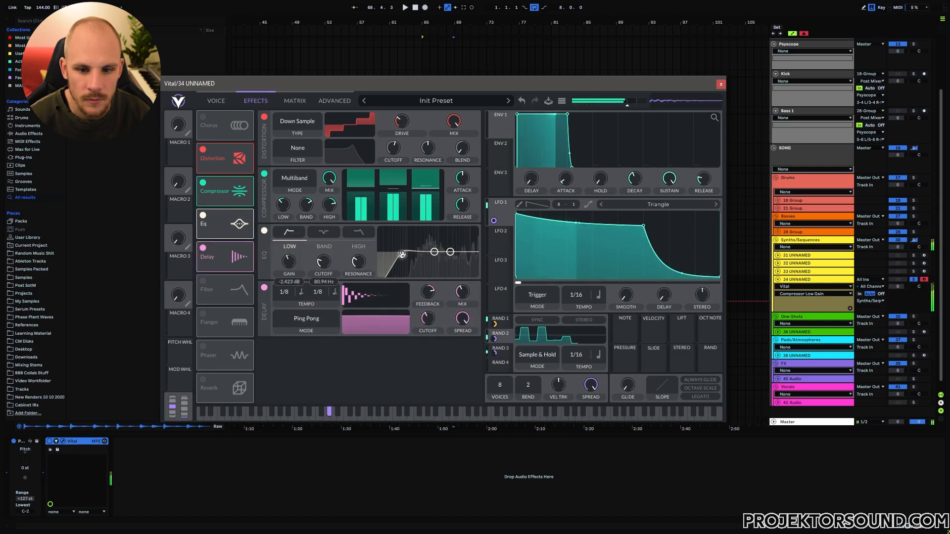
left_click_drag(405, 255, 457, 256)
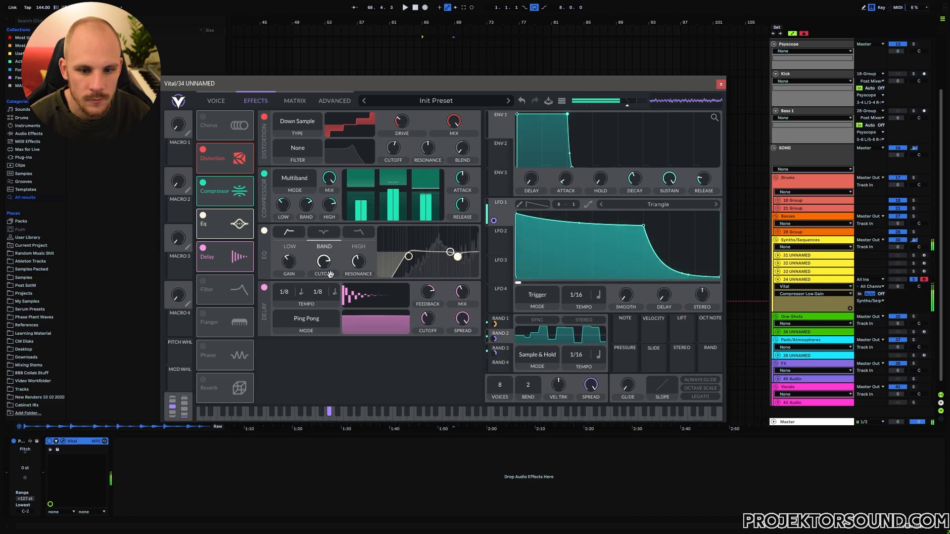
left_click_drag(361, 264, 362, 256)
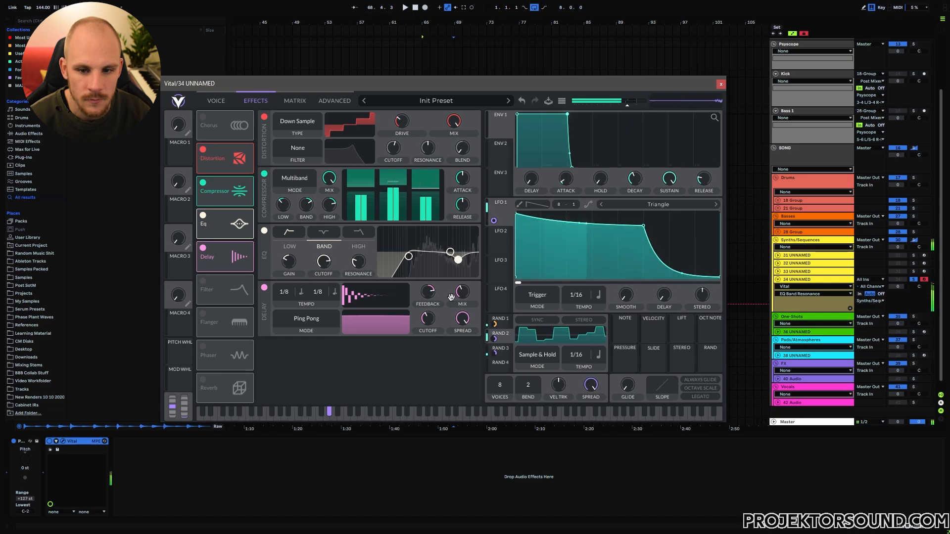
left_click_drag(458, 259, 465, 262)
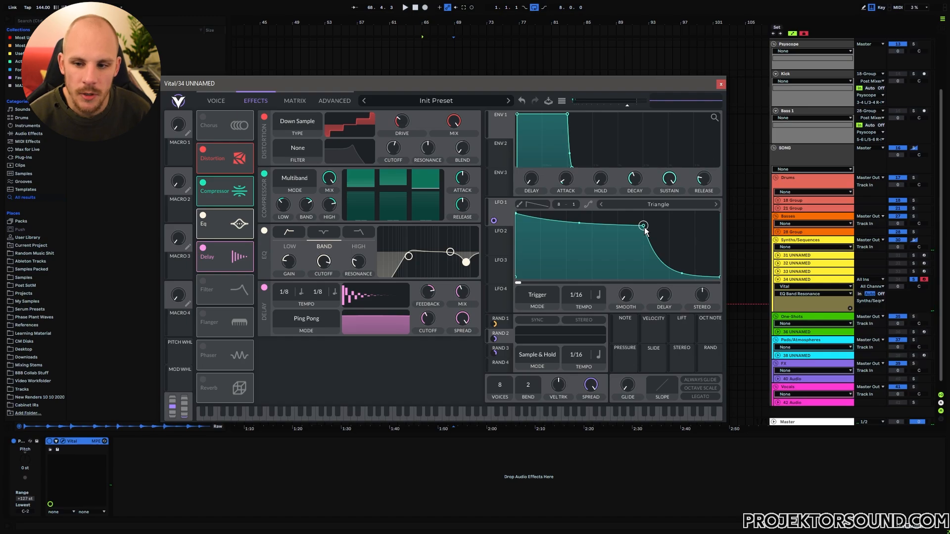
Rework LFO 1's decay point and curve so it holds high longer.
left_click_drag(644, 226, 566, 227)
left_click_drag(666, 273, 638, 287)
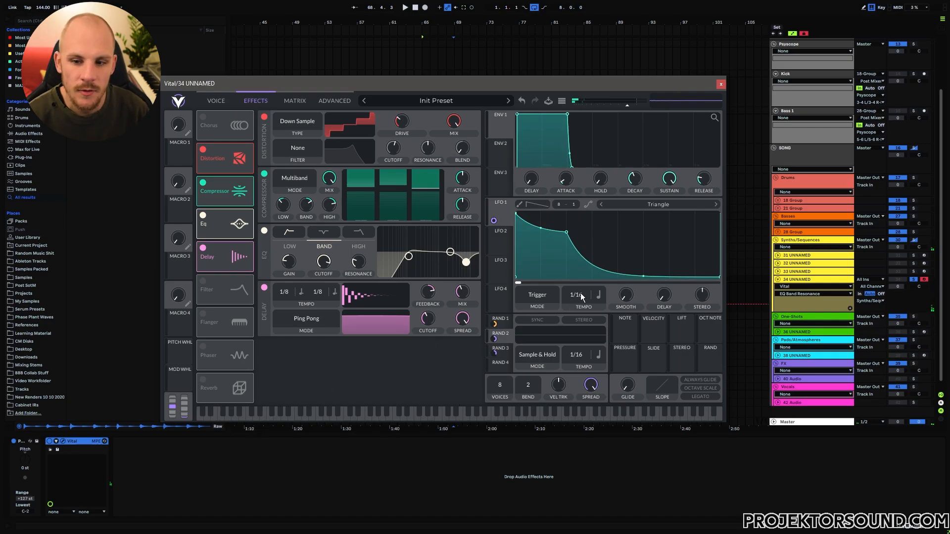
left_click_drag(568, 236, 644, 234)
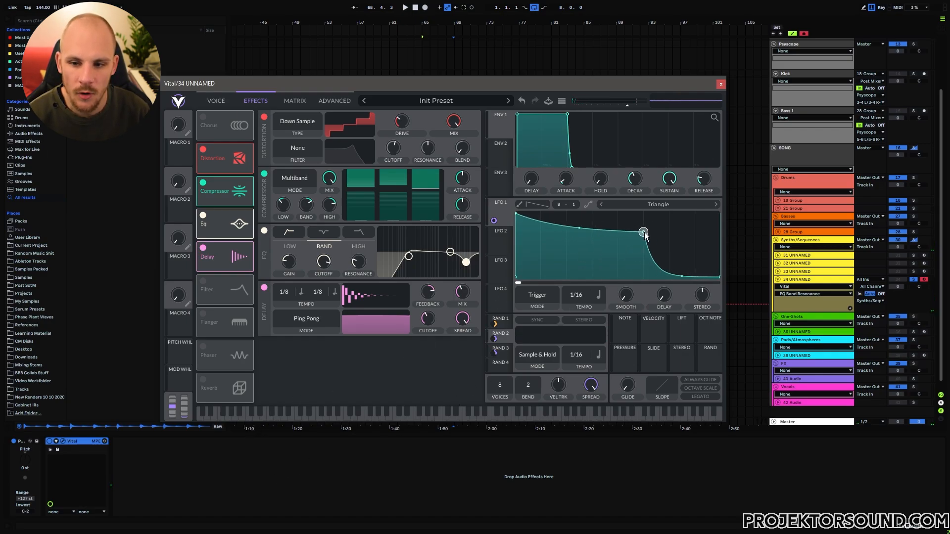
Switch off Vital's built-in delay and audition the patch with a note.
left_click(203, 251)
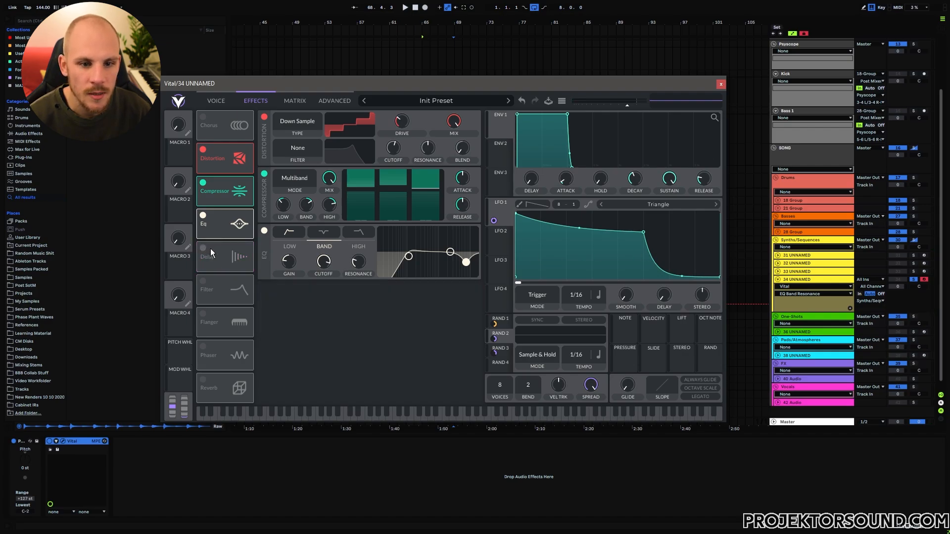
left_click(203, 103)
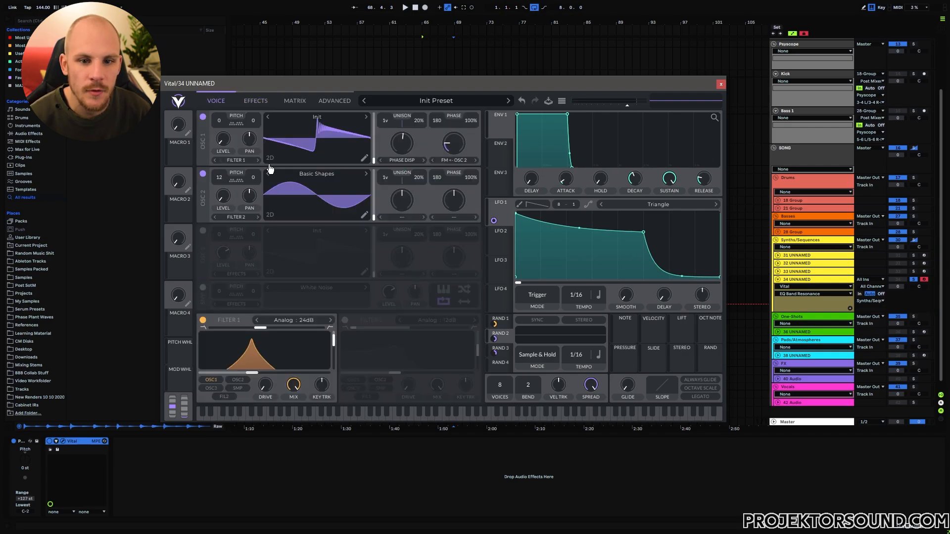
left_click(265, 102)
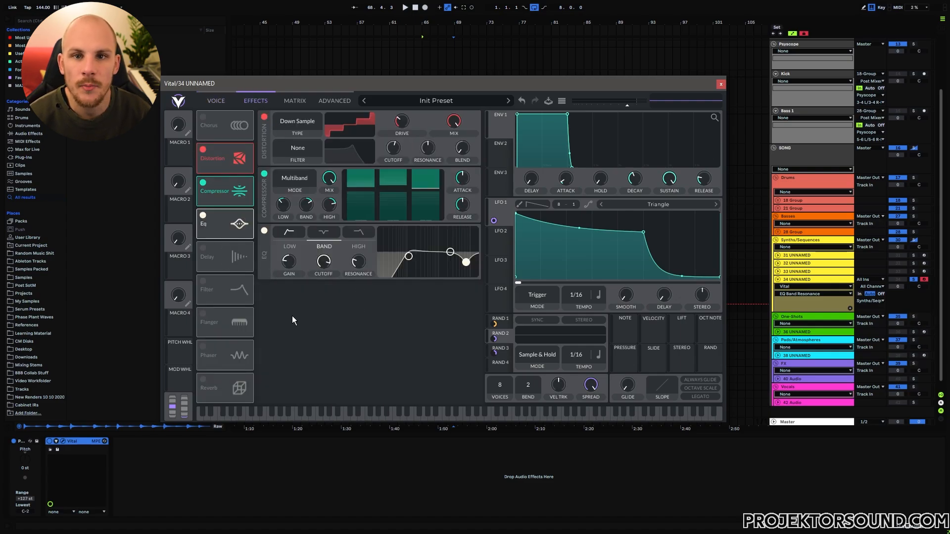
key("a")
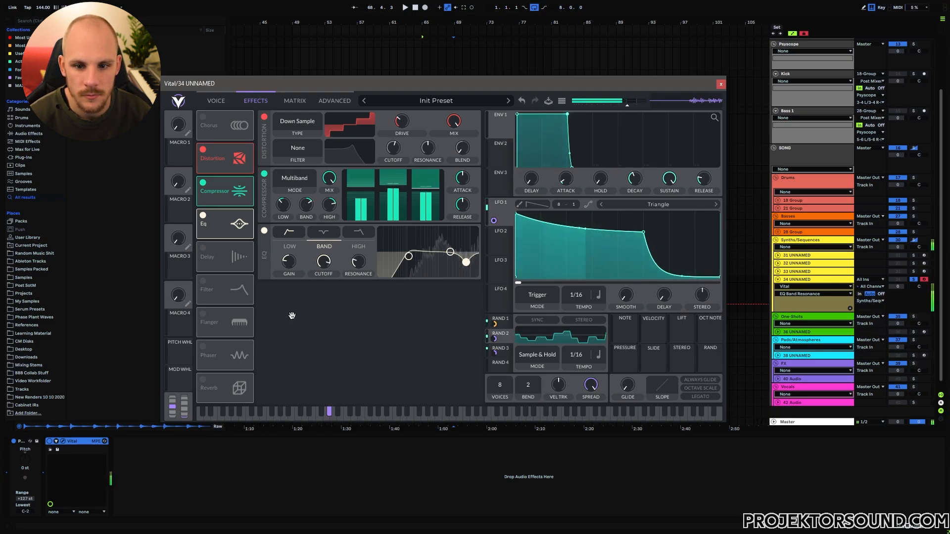
Close the Vital window and bring up the device chain's Delay plugin list.
left_click(721, 84)
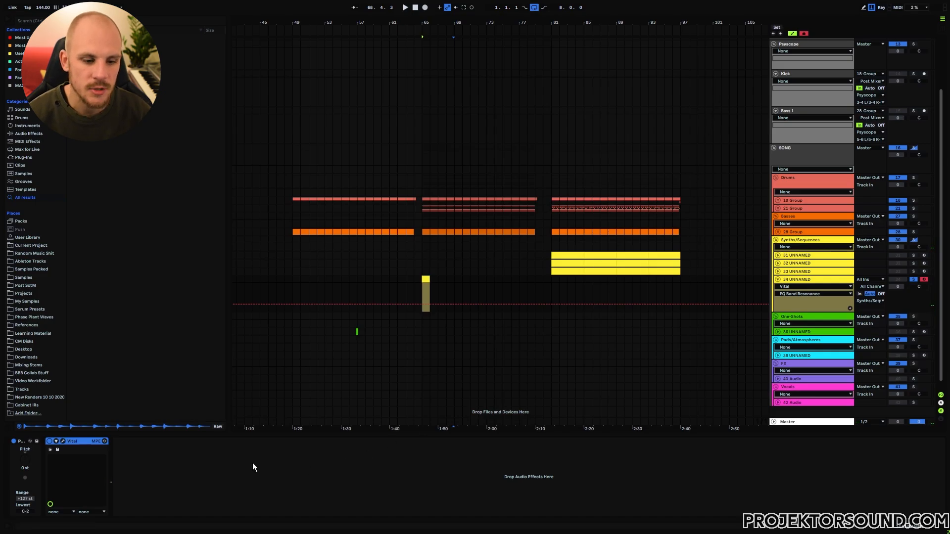
left_click(215, 476)
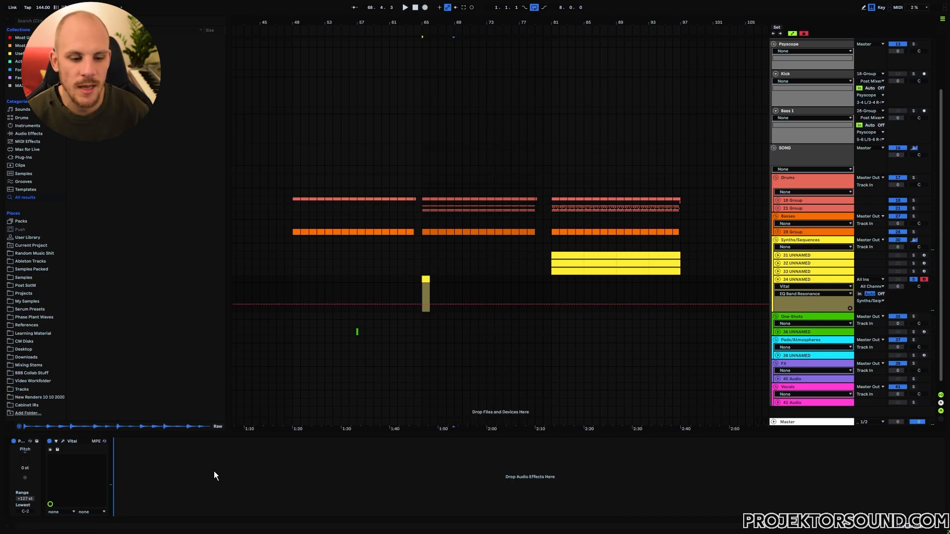
right_click(169, 474)
mouse_move(229, 257)
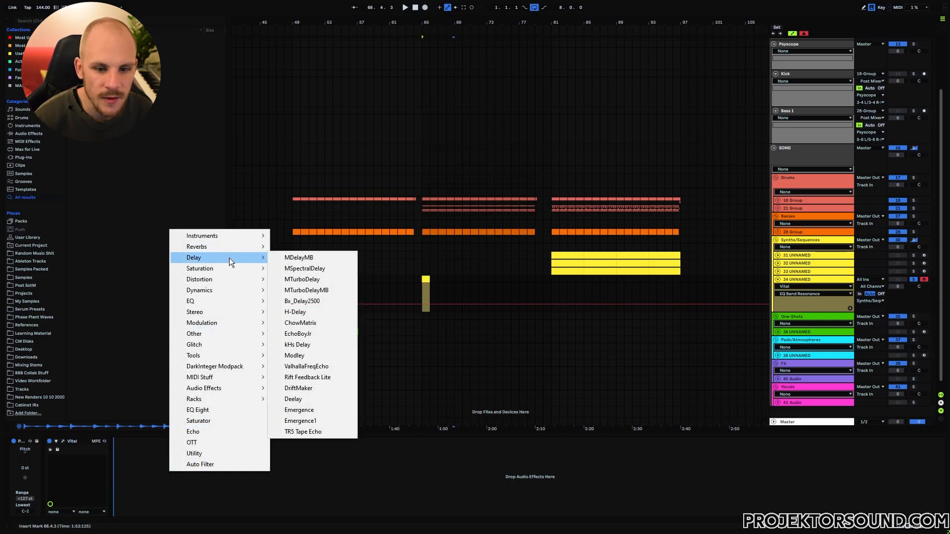
Add EchoBoy Jr. after Vital with a dotted 1/8 echo time and 0.72 feedback.
left_click(301, 333)
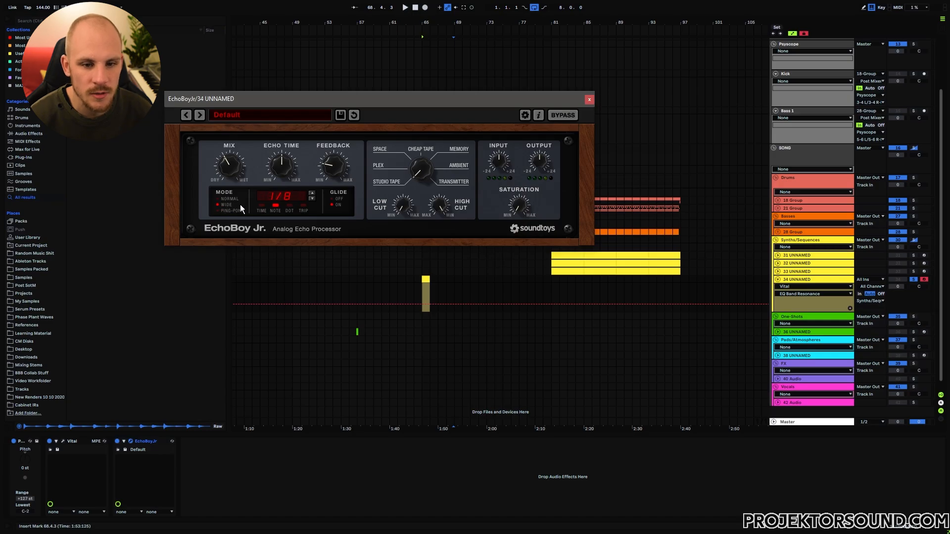
left_click(290, 206)
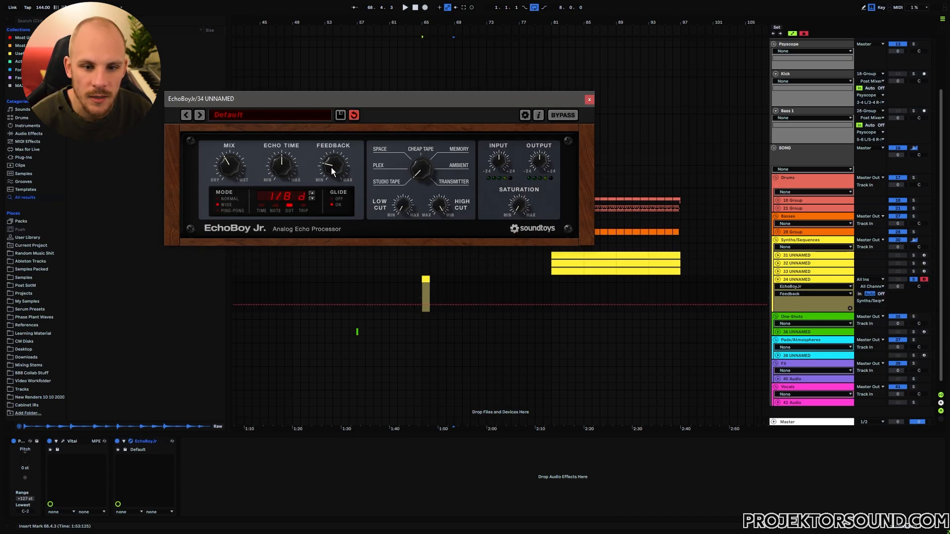
left_click_drag(332, 173, 339, 171)
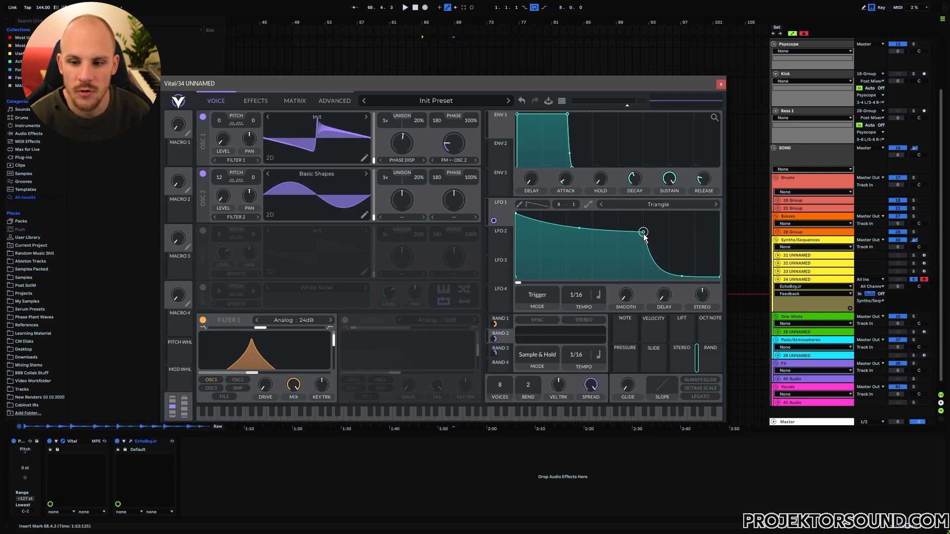
Reshape LFO 1 so it holds high briefly, then falls in a curved decay.
left_click_drag(643, 232, 750, 193)
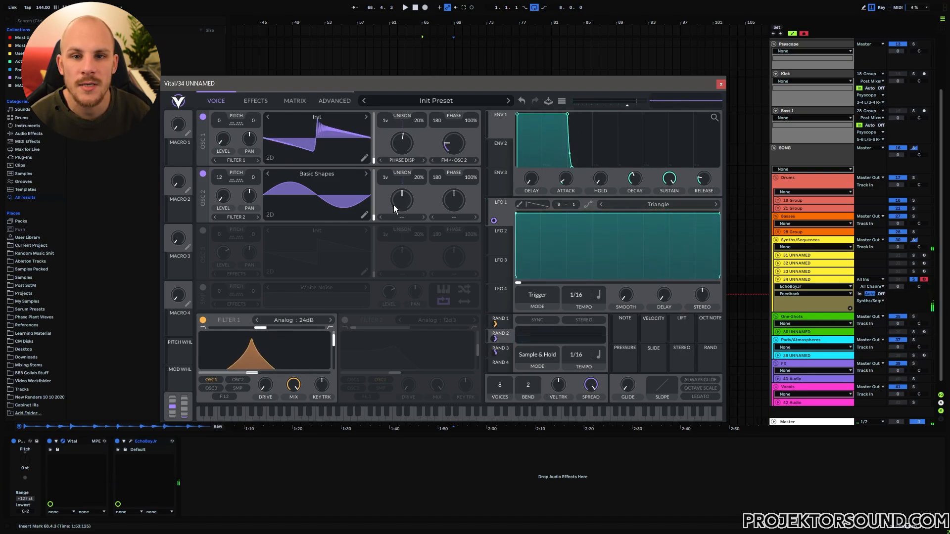
left_click_drag(719, 212, 642, 238)
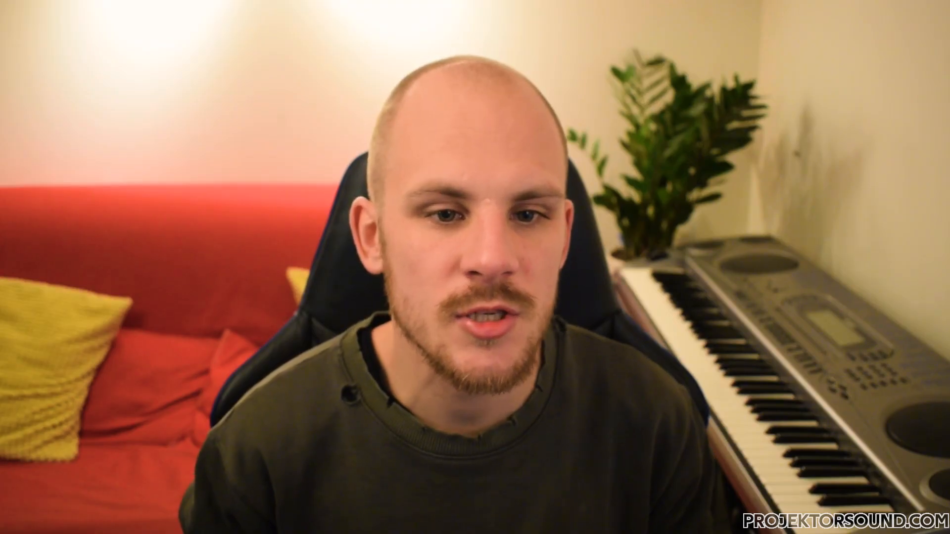